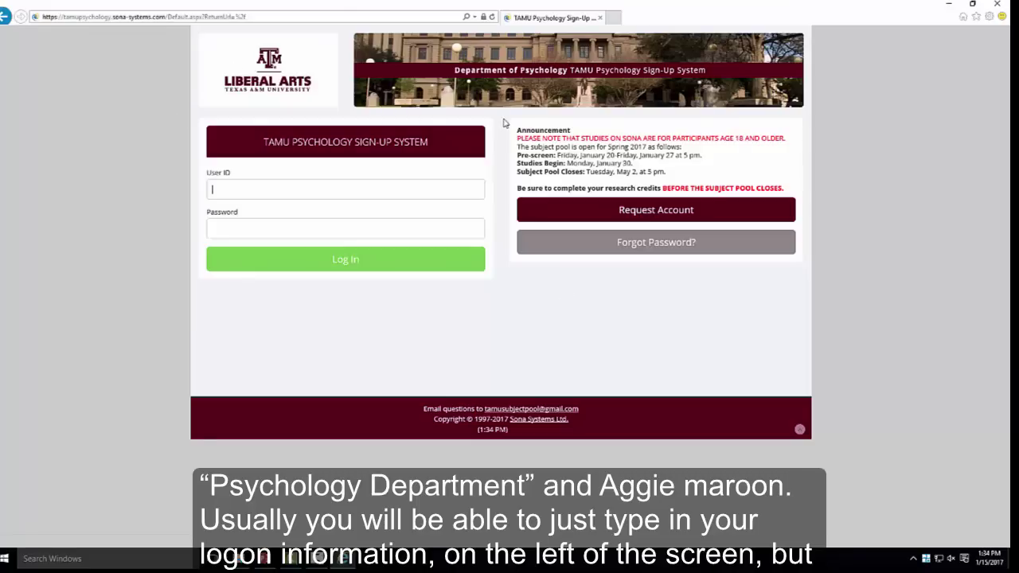
# Step: Start a new account request and enter the student's first and last name
pyautogui.click(630, 220)
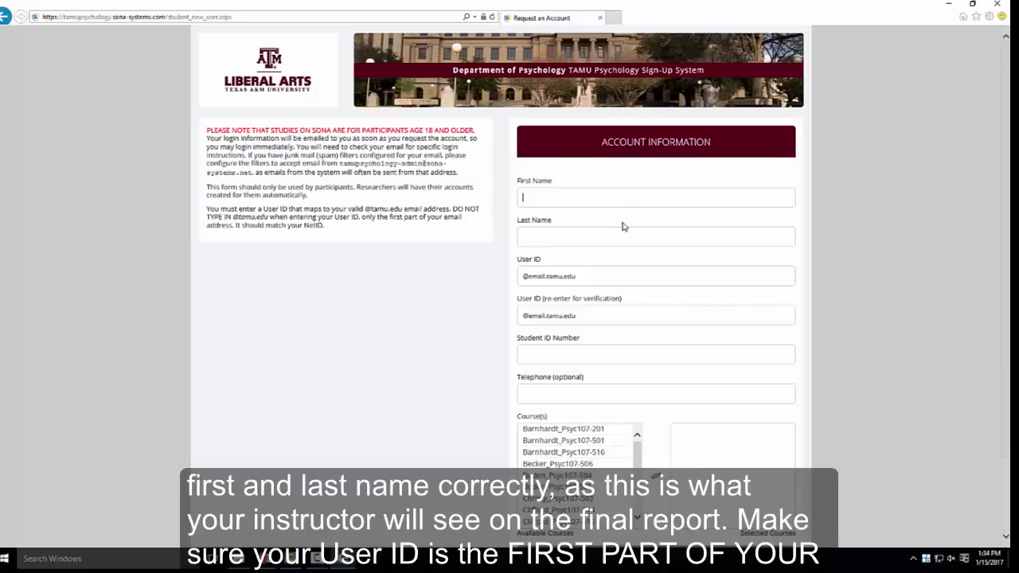
pyautogui.write('igmunFreud')
pyautogui.press('Tab')
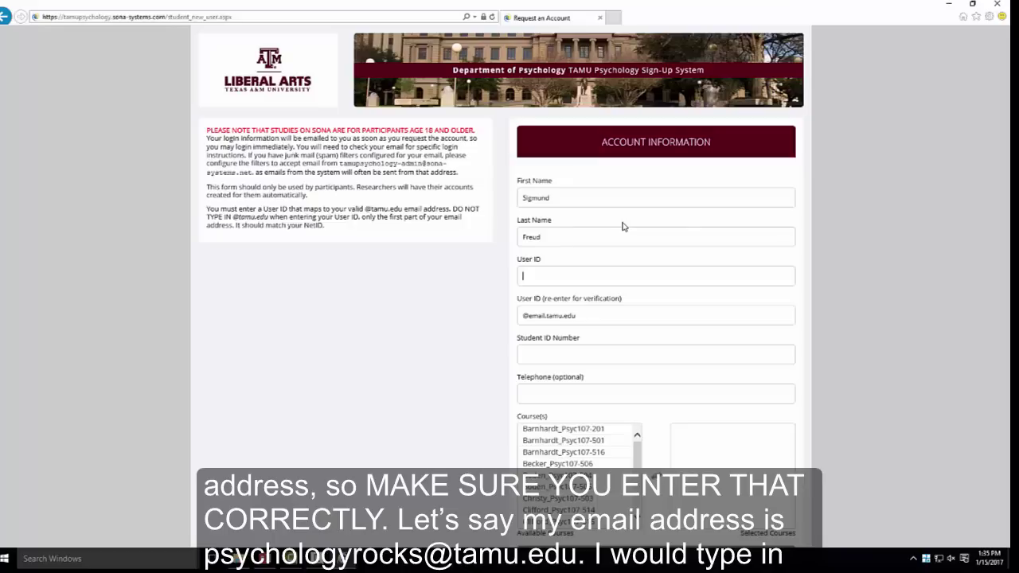
# Step: Enter the chosen user ID twice for confirmation and type the student's ID number
pyautogui.write('psychologyrocks')
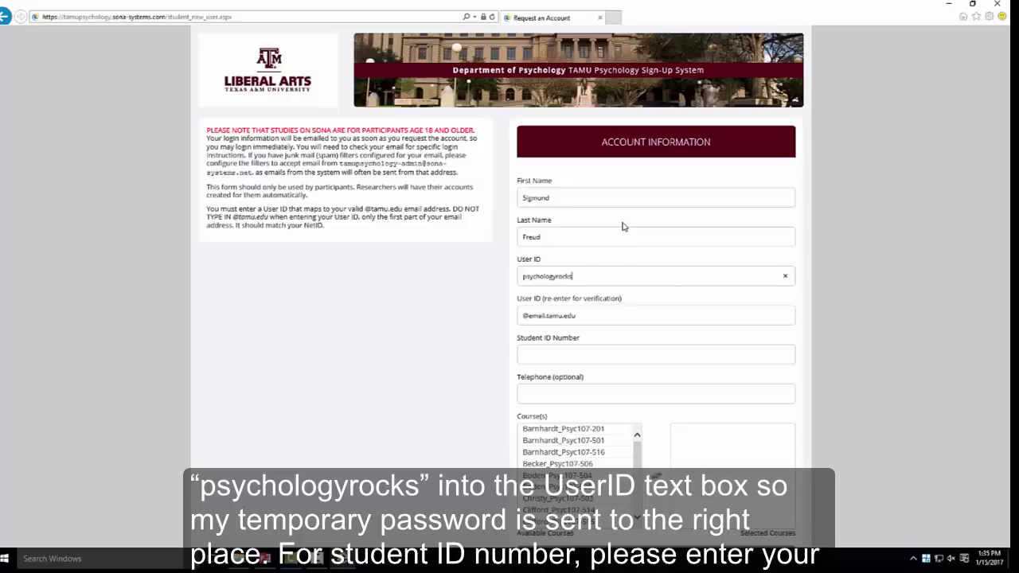
pyautogui.click(582, 317)
pyautogui.write('psychologyrocks')
pyautogui.click(561, 356)
pyautogui.write('123456')
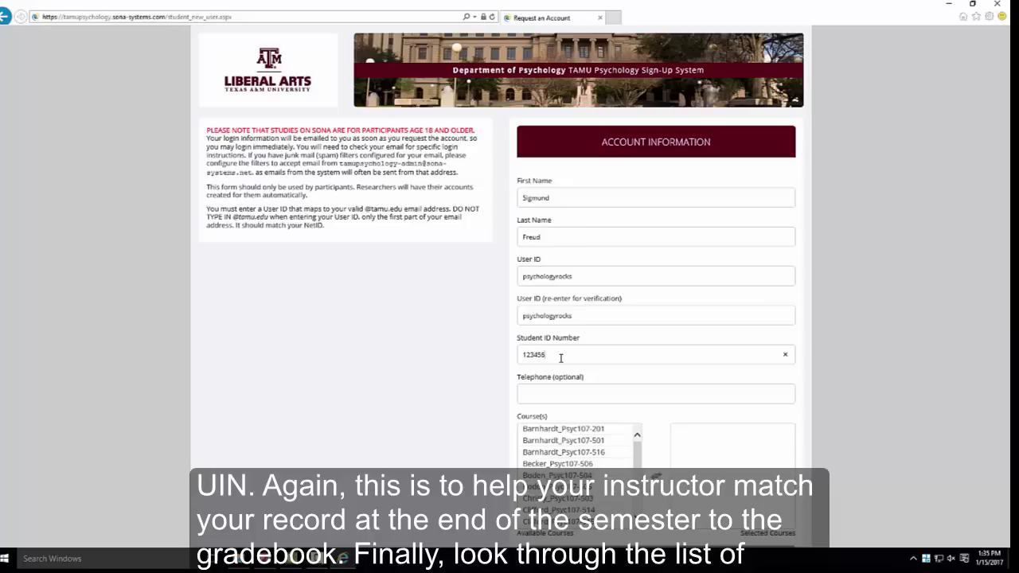
pyautogui.write('789')
# Step: Move course section Boden_Psyc107-505 from Available Courses into Selected Courses
pyautogui.scroll(-2, 560, 357)
pyautogui.click(538, 390)
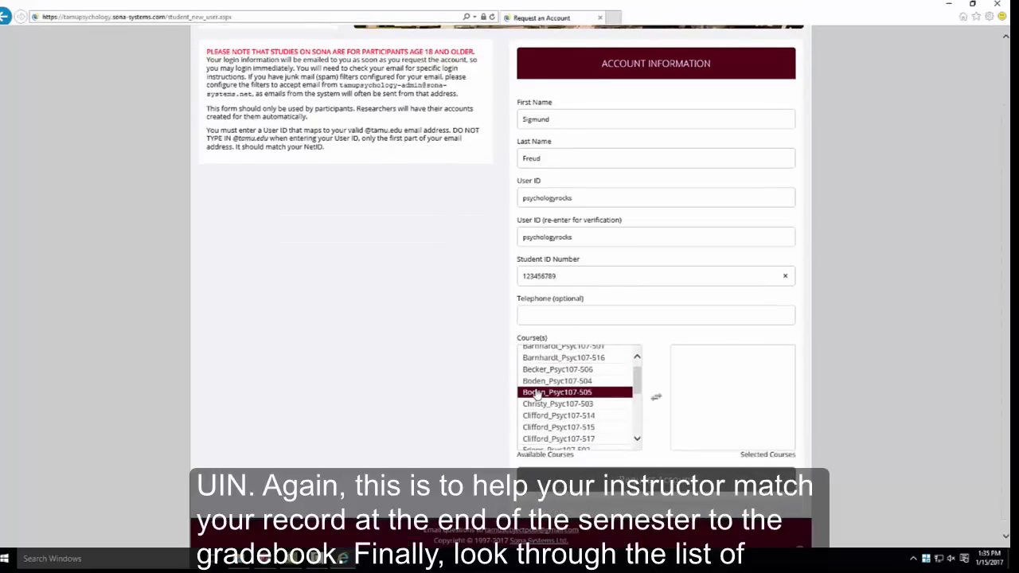
pyautogui.click(582, 404)
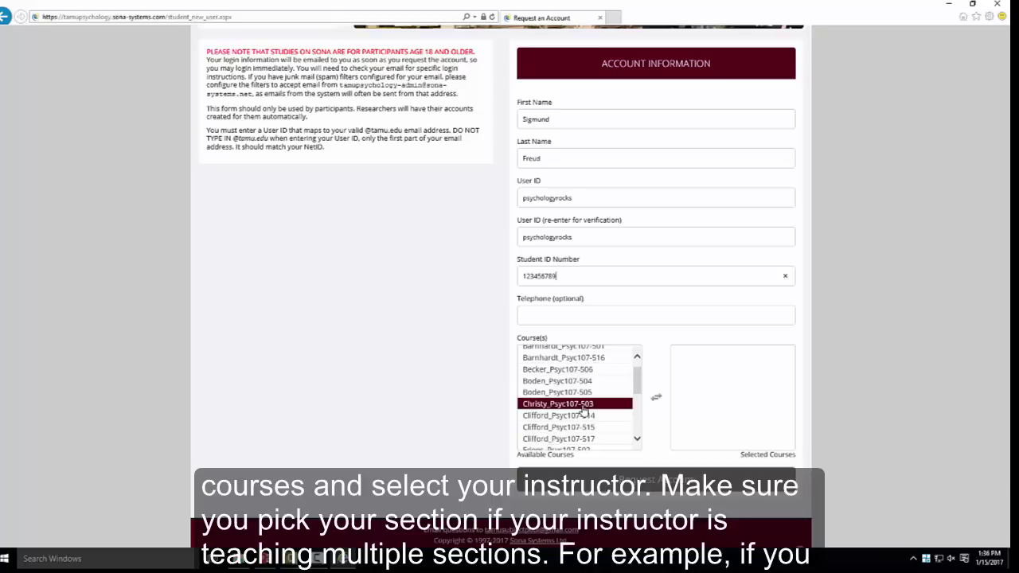
pyautogui.click(588, 383)
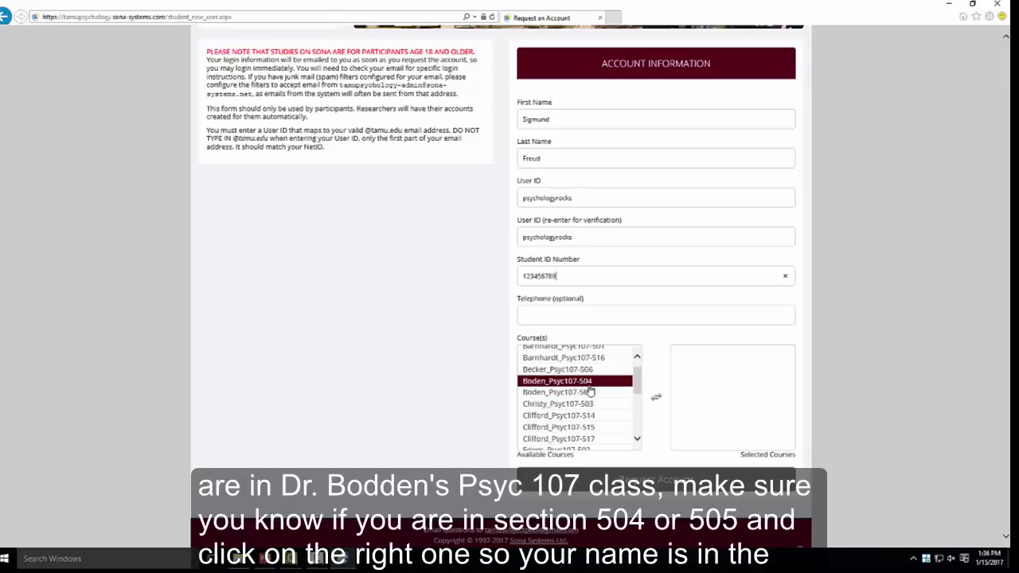
pyautogui.click(614, 387)
pyautogui.click(615, 385)
pyautogui.click(613, 394)
pyautogui.doubleClick(613, 393)
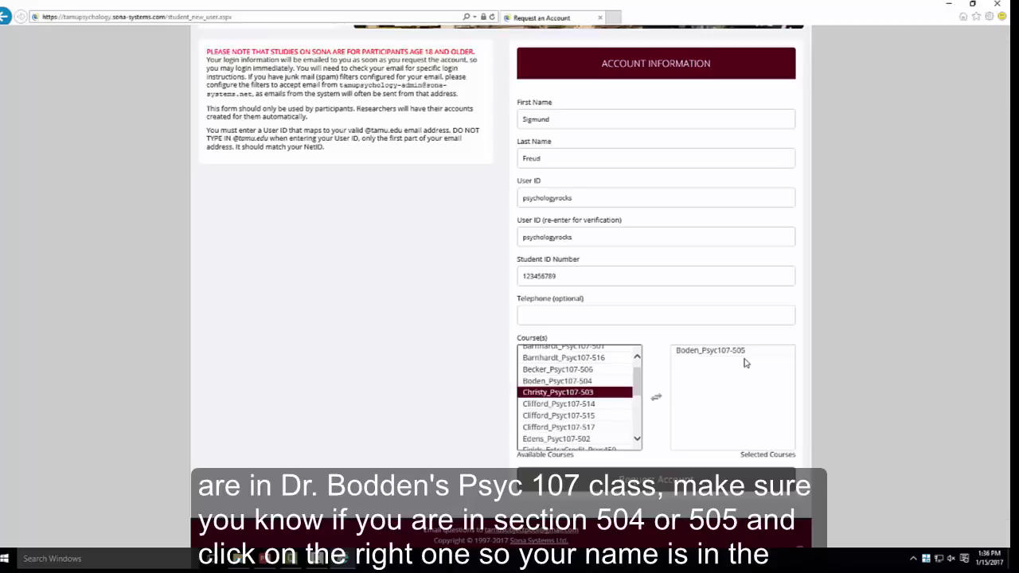
pyautogui.scroll(-1, 748, 365)
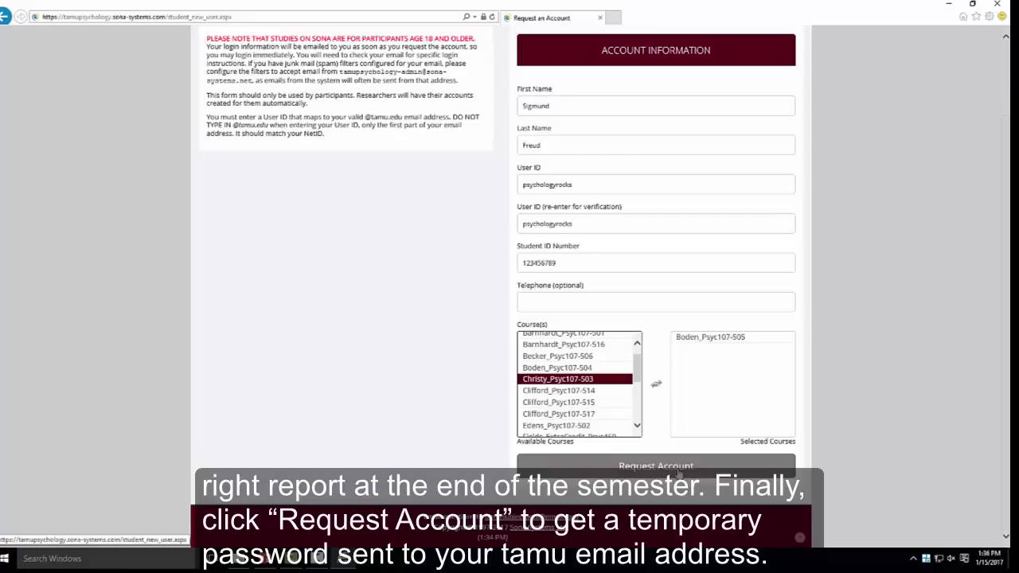
# Step: Submit the account request, then log in with the student's user ID and password
pyautogui.click(678, 473)
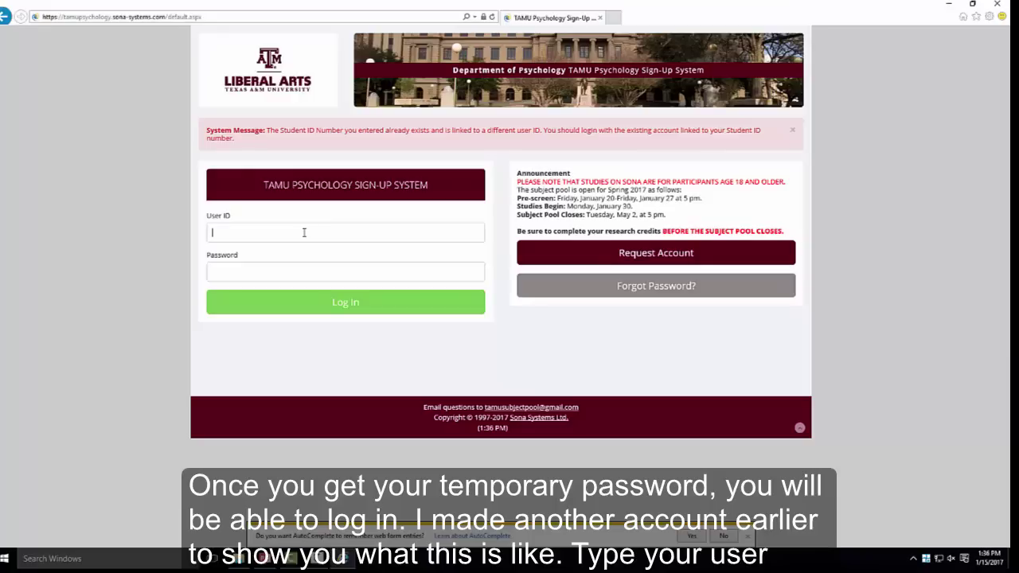
pyautogui.write('e')
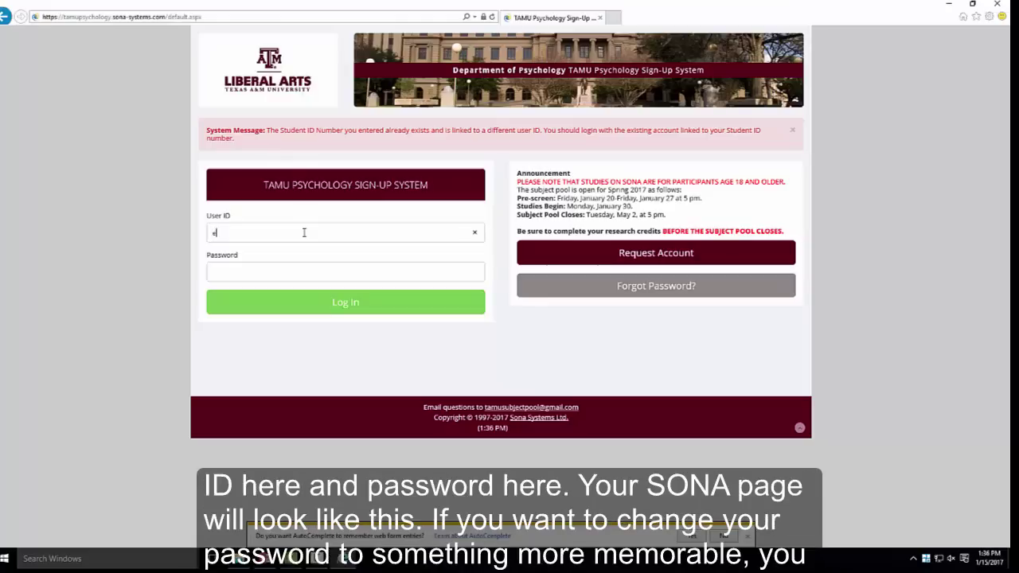
pyautogui.write('xamplestudent')
pyautogui.press('Tab')
pyautogui.write('••••')
pyautogui.press('Return')
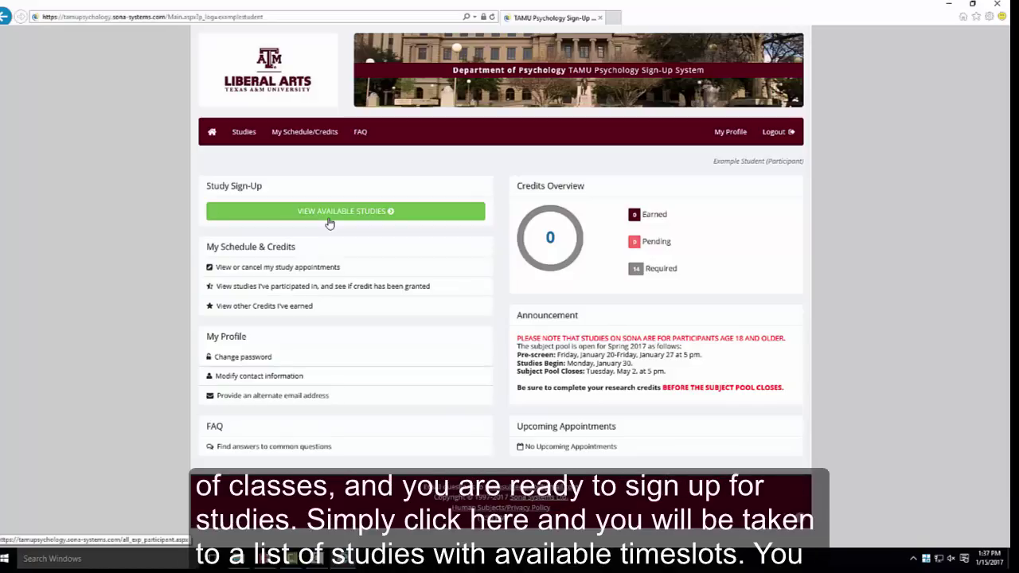
# Step: Show the available studies list: ExampleStudy3, ExampleStudy1 and ExampleStudy2
pyautogui.click(329, 214)
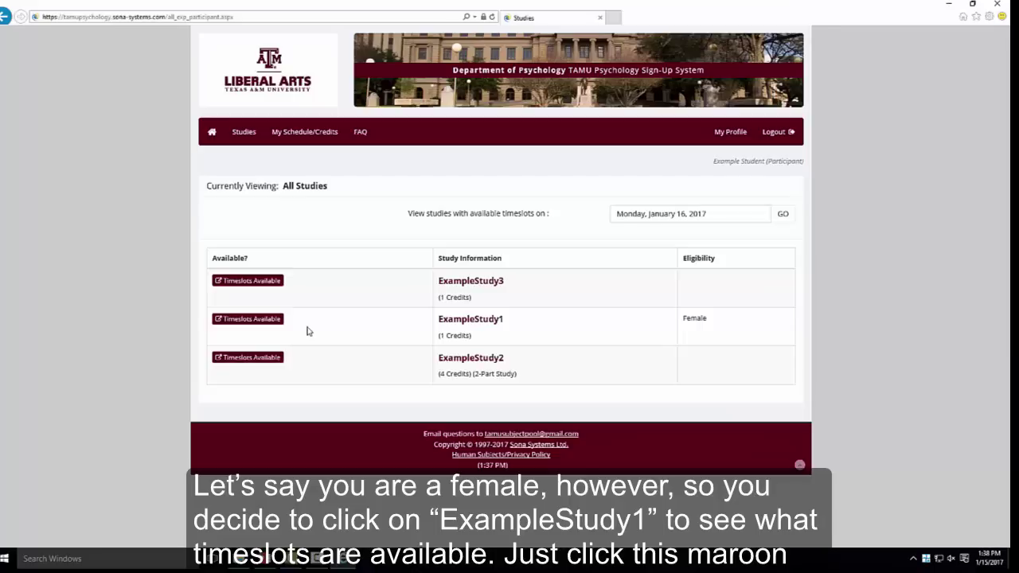
# Step: Open ExampleStudy1's Study Information page (1 credit, 30 minutes, female only)
pyautogui.click(266, 322)
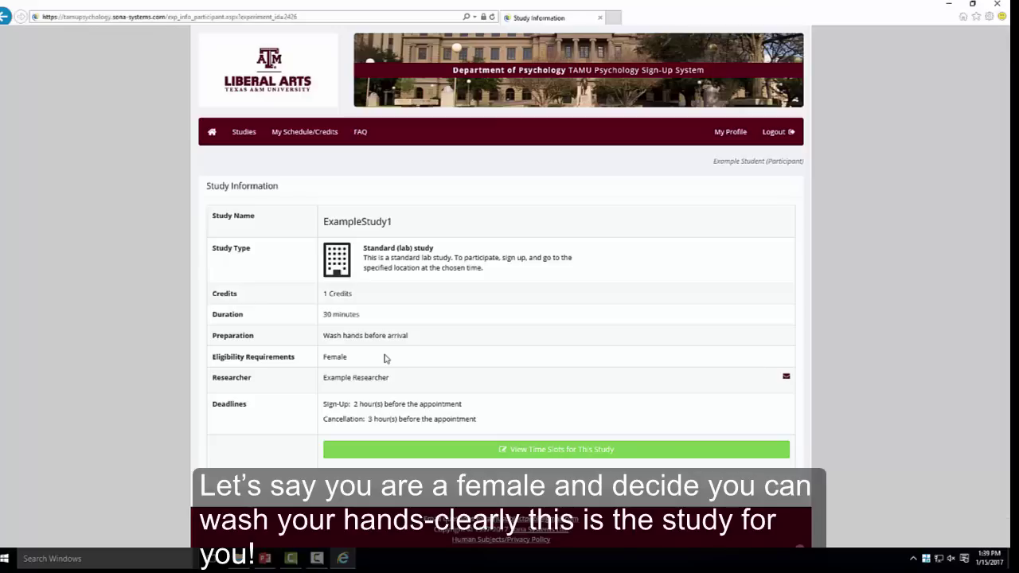
# Step: Sign up for ExampleStudy1's February 1, 2017 10:00–10:30 AM timeslot and return home
pyautogui.click(529, 451)
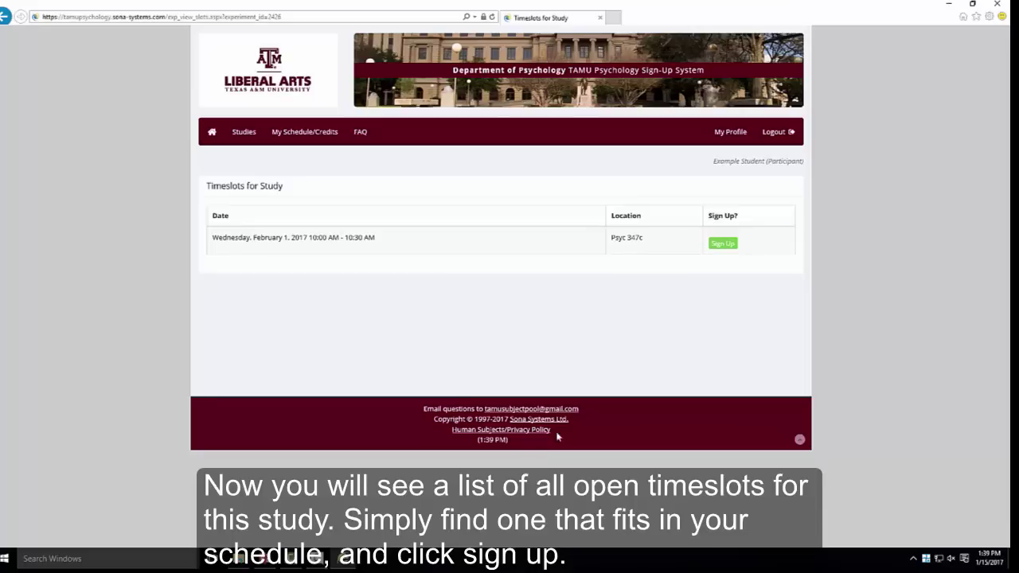
pyautogui.click(715, 250)
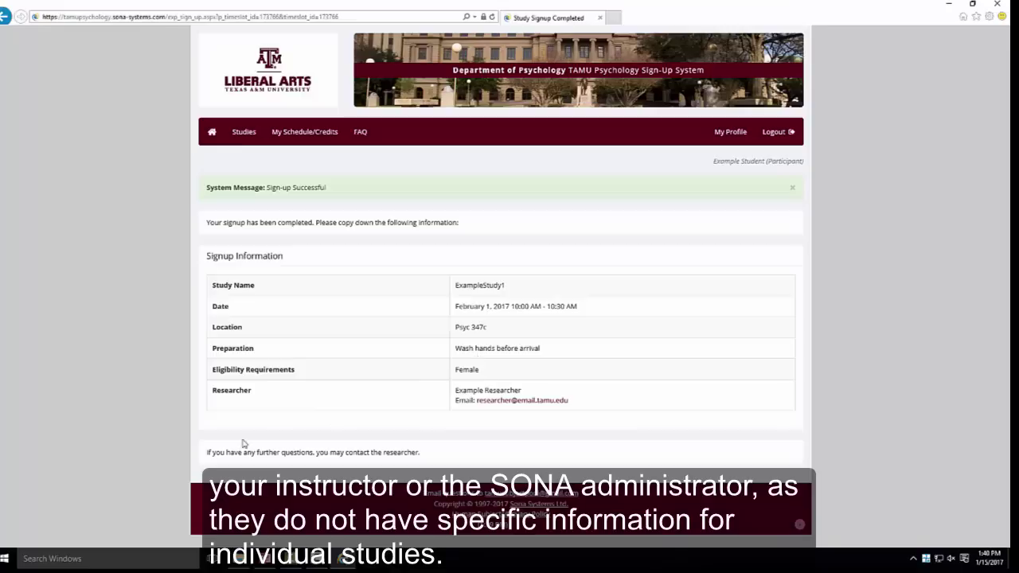
pyautogui.click(212, 134)
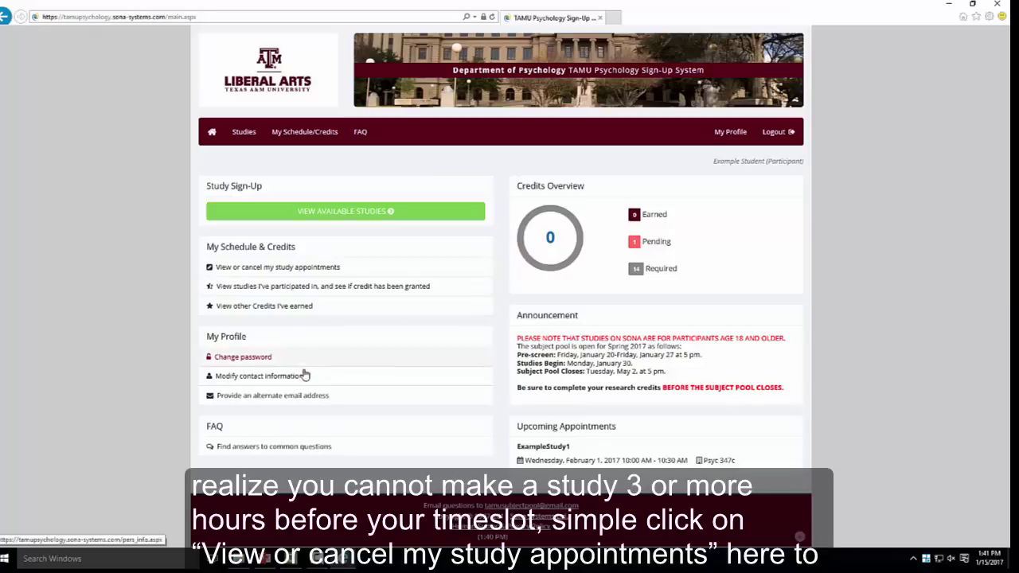
# Step: Cancel the ExampleStudy1 appointment from My Schedule and confirm the cancellation
pyautogui.click(286, 268)
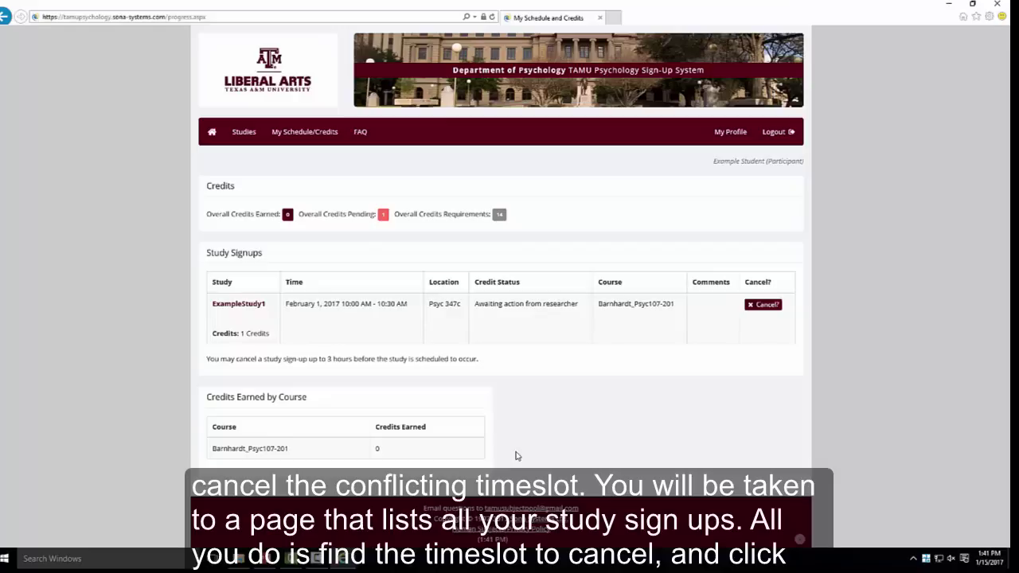
pyautogui.click(764, 305)
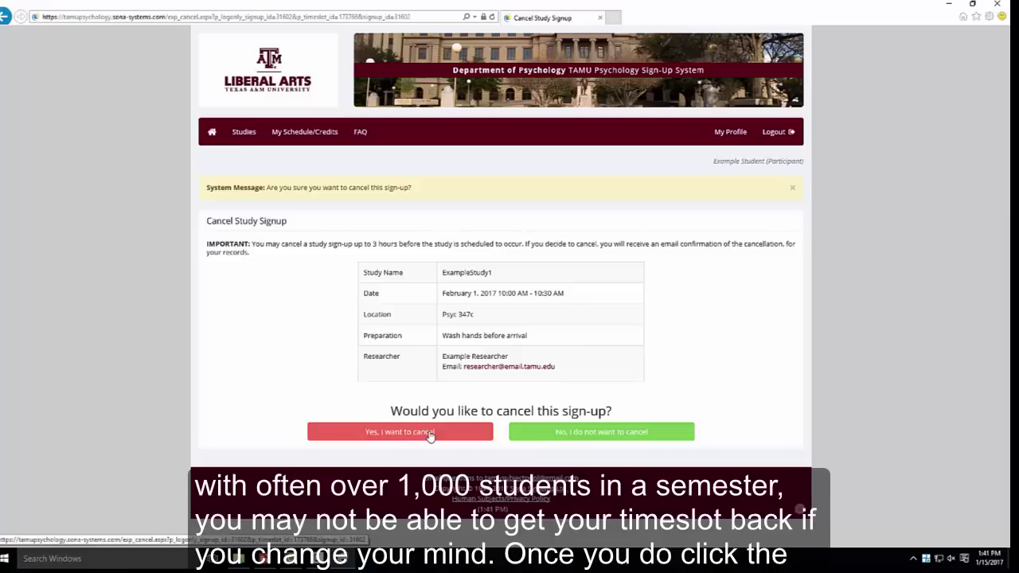
pyautogui.click(430, 433)
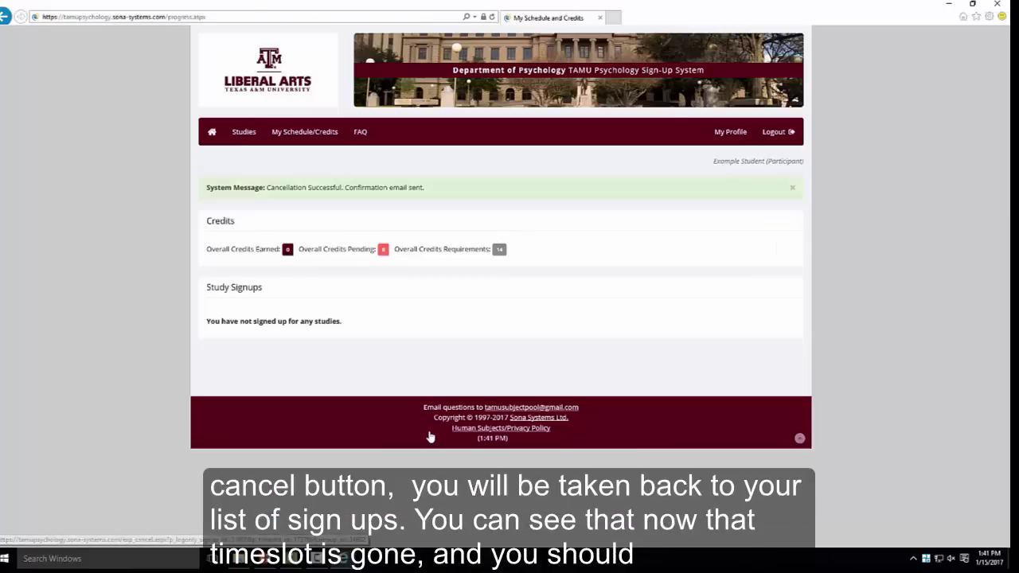